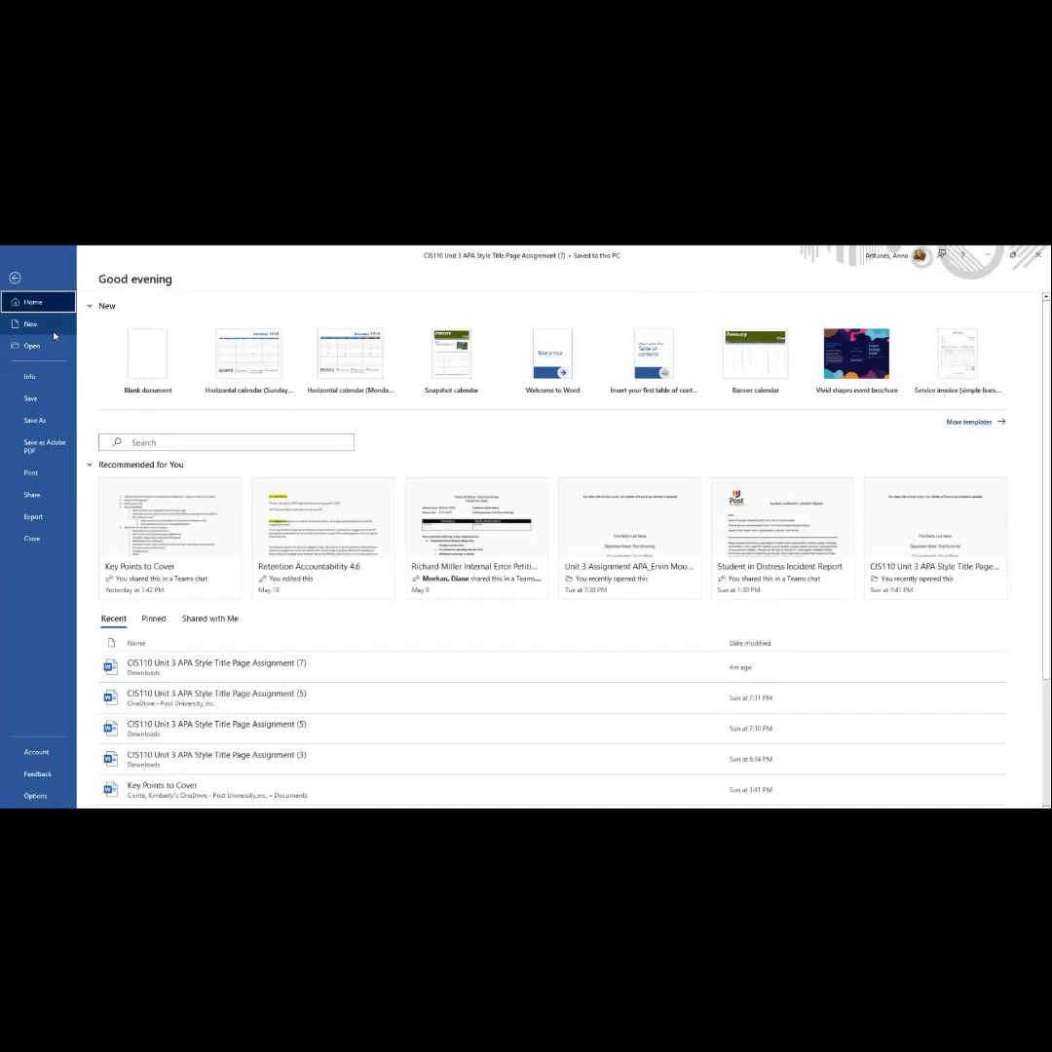
Choose OneDrive - Post University,inc. as the Save As location.
left_click(50, 423)
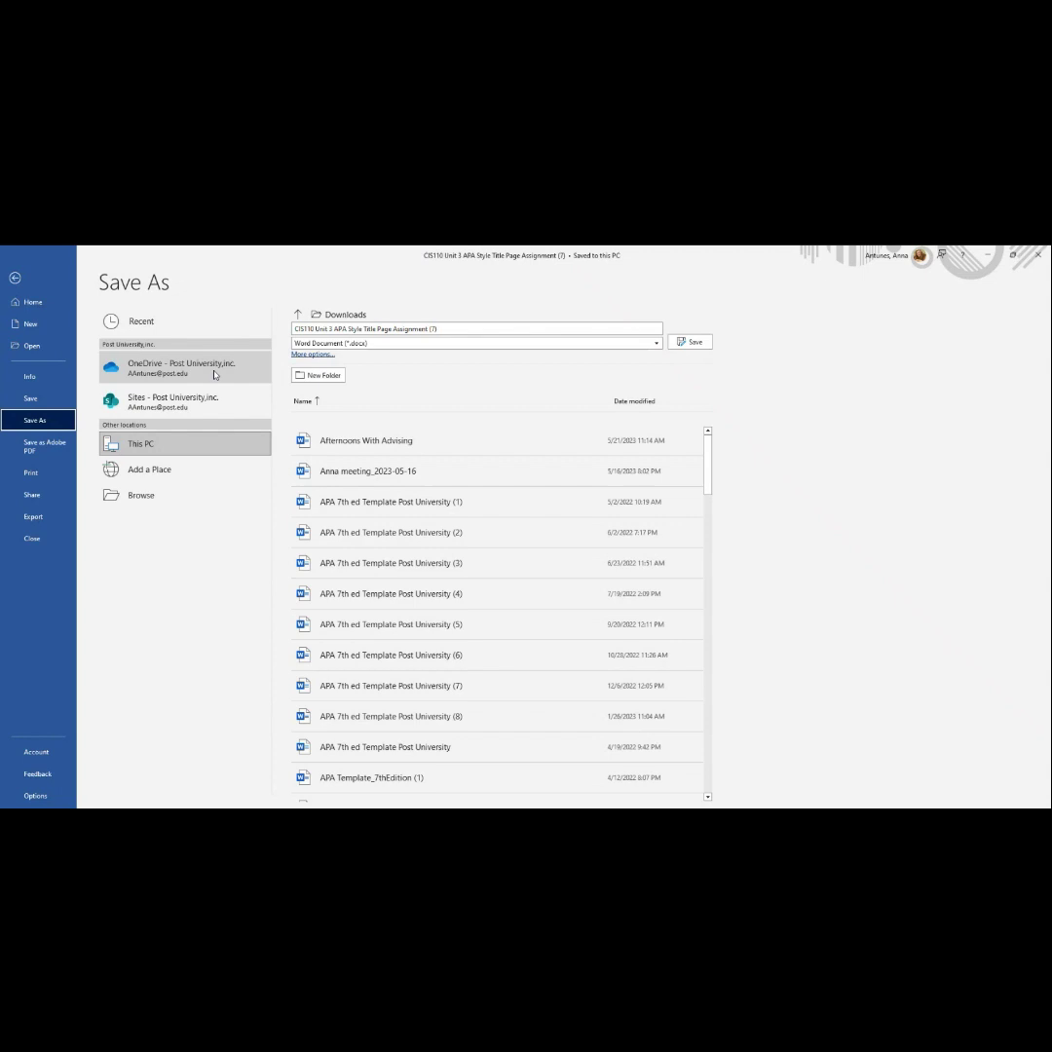
left_click(185, 365)
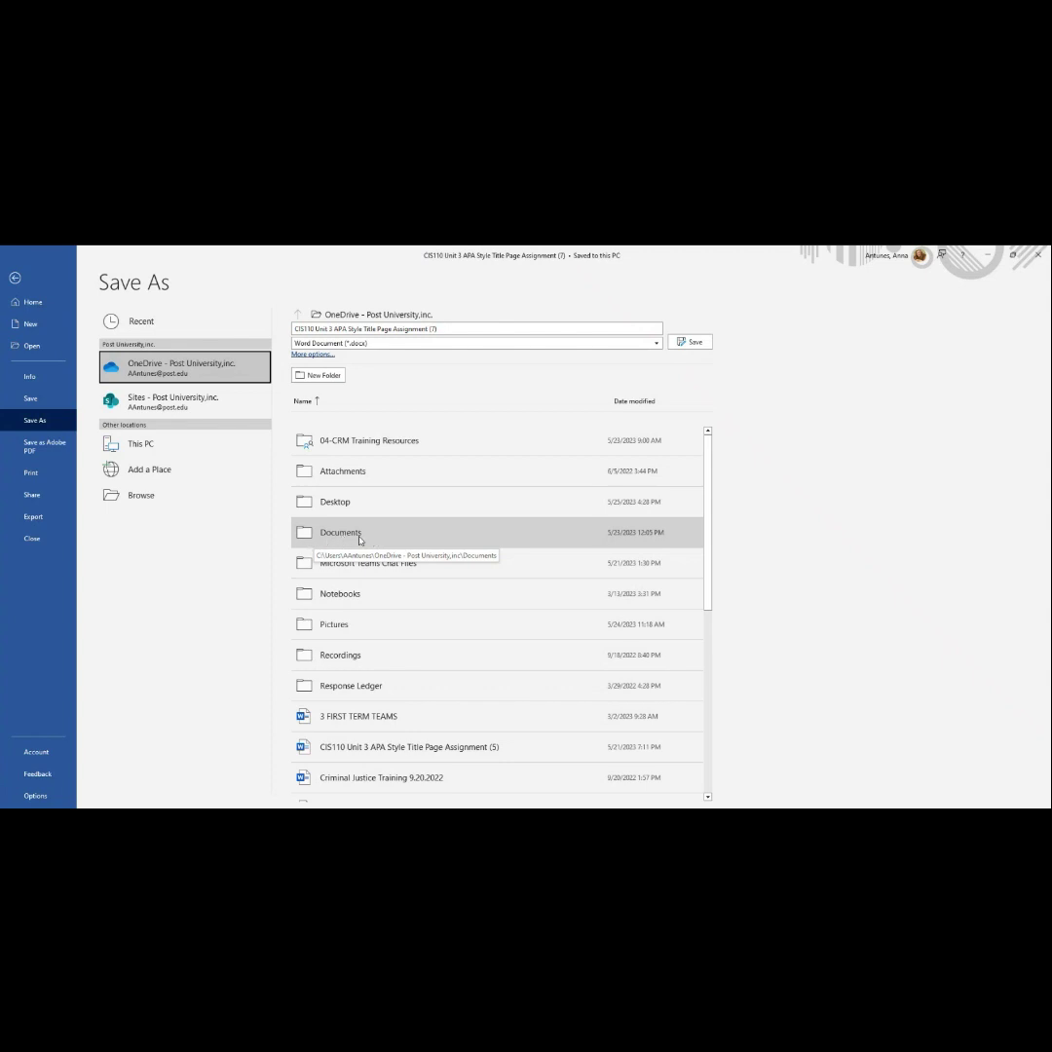
Navigate the save location into OneDrive > Documents > CIS110.
left_click(329, 381)
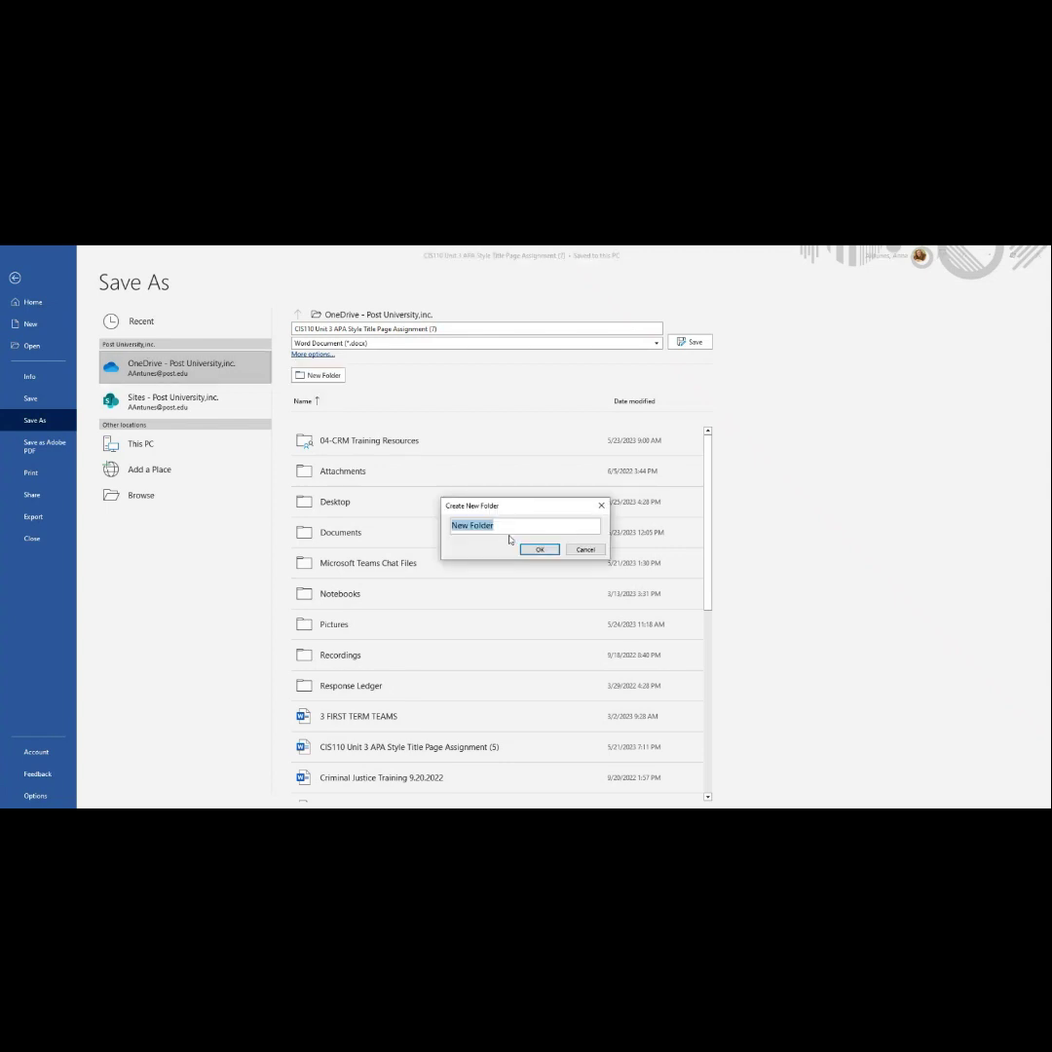
type("Do")
type("cuments")
left_click(603, 552)
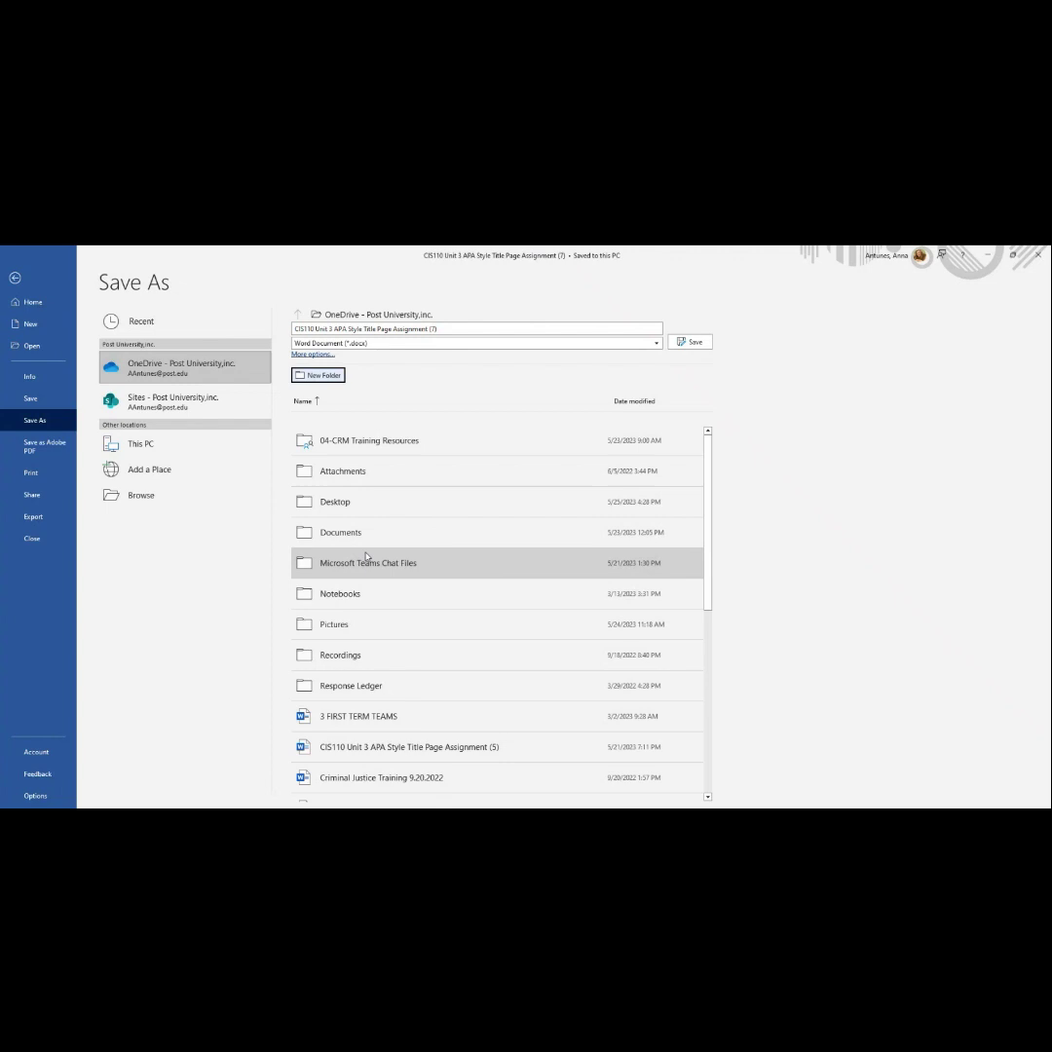
left_click(341, 533)
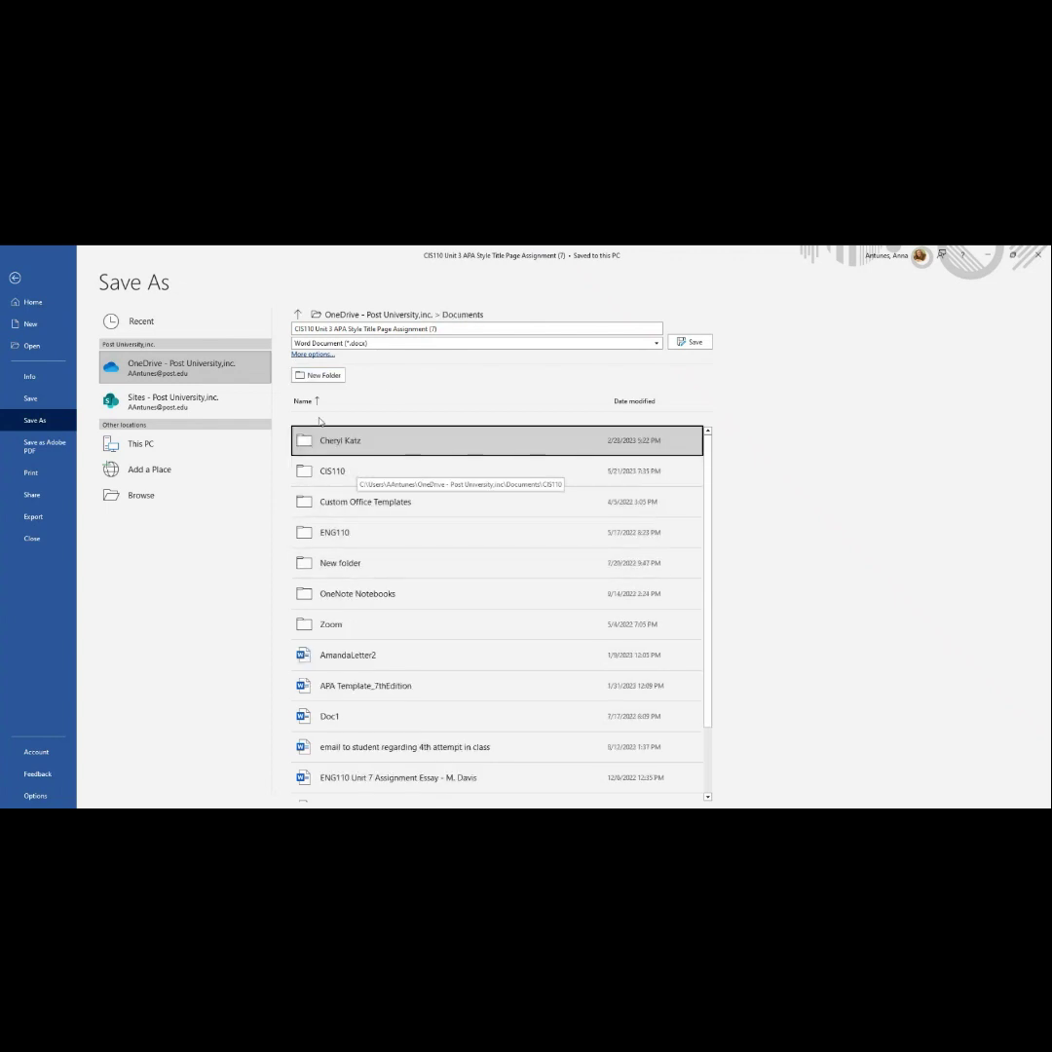
left_click(354, 481)
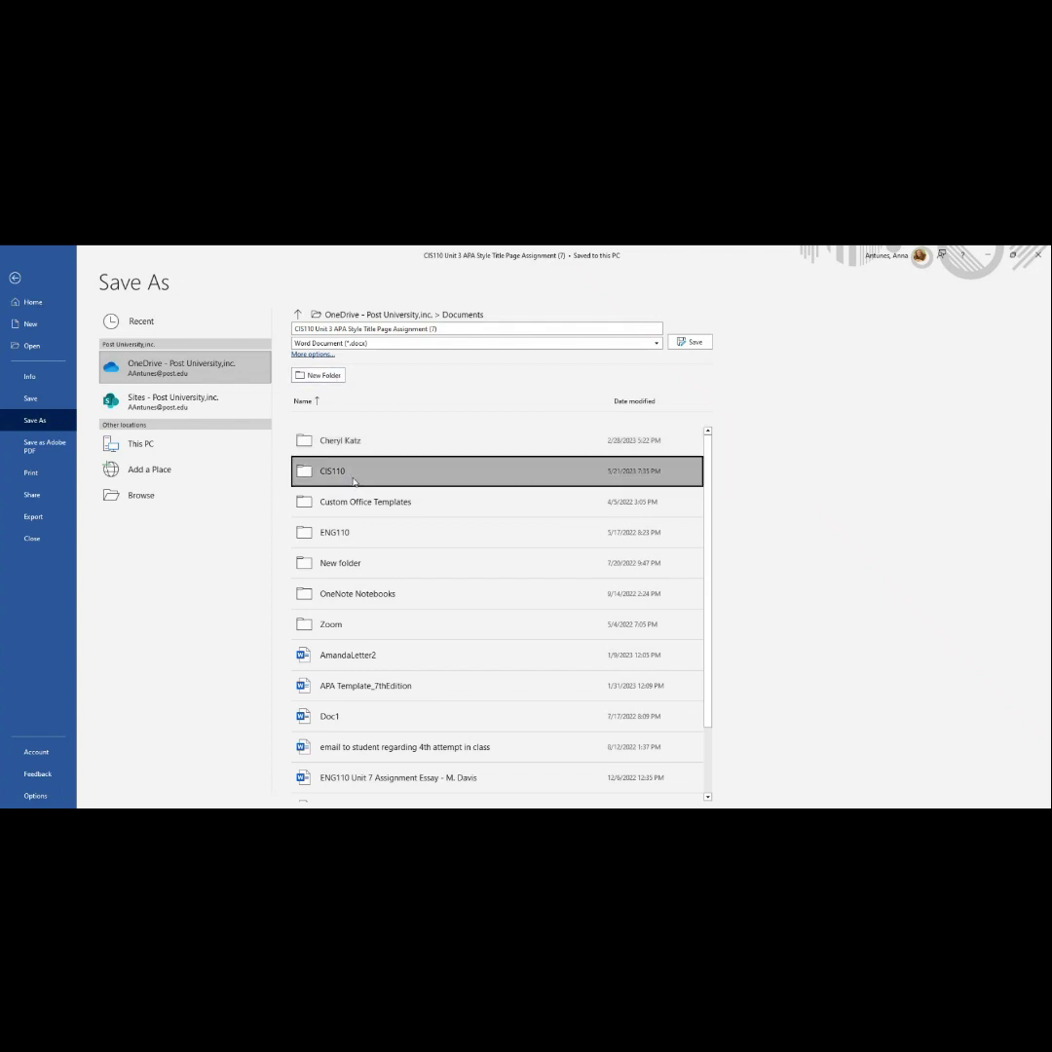
double_click(354, 481)
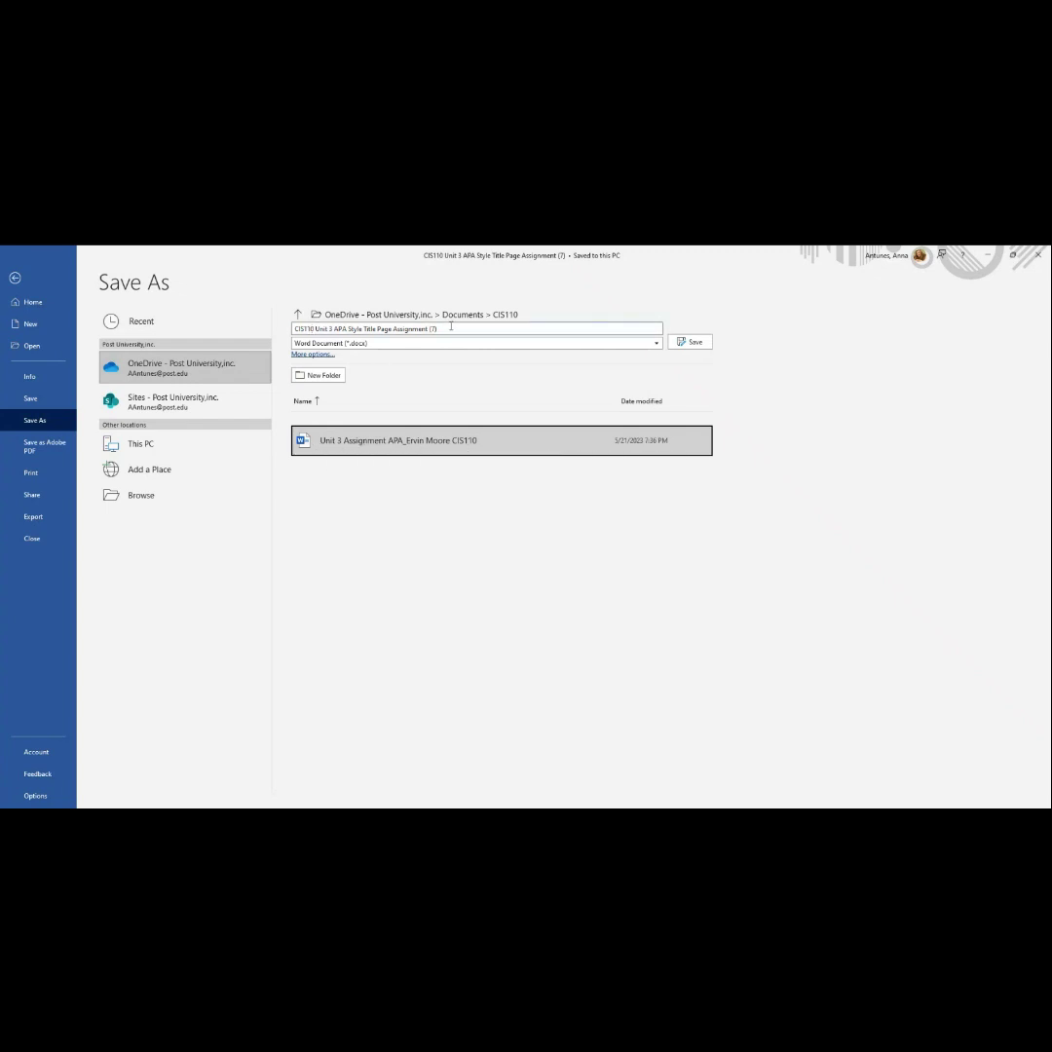
Save the title page into CIS110 under the new Unit 3 Assignment APA file name.
left_click(329, 328)
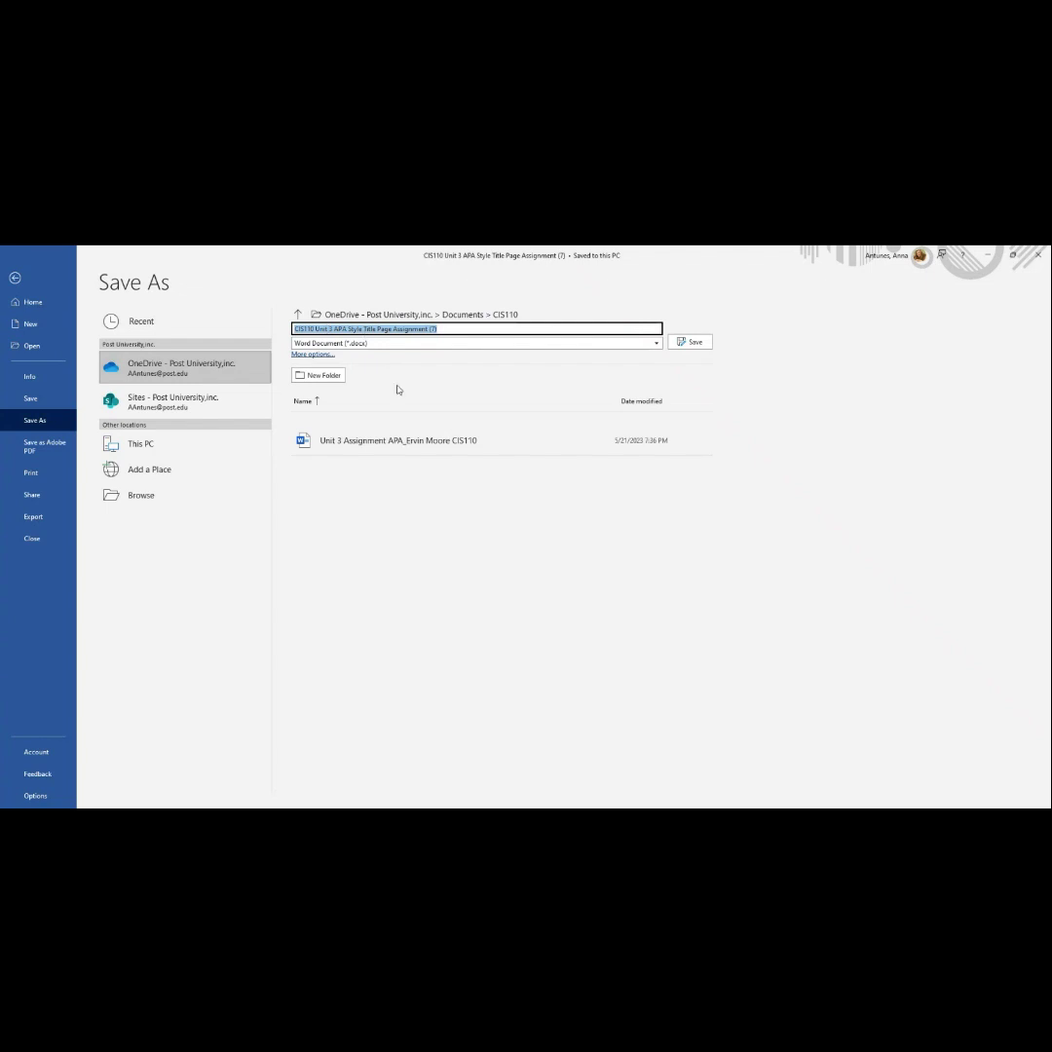
type("Unit 3 A")
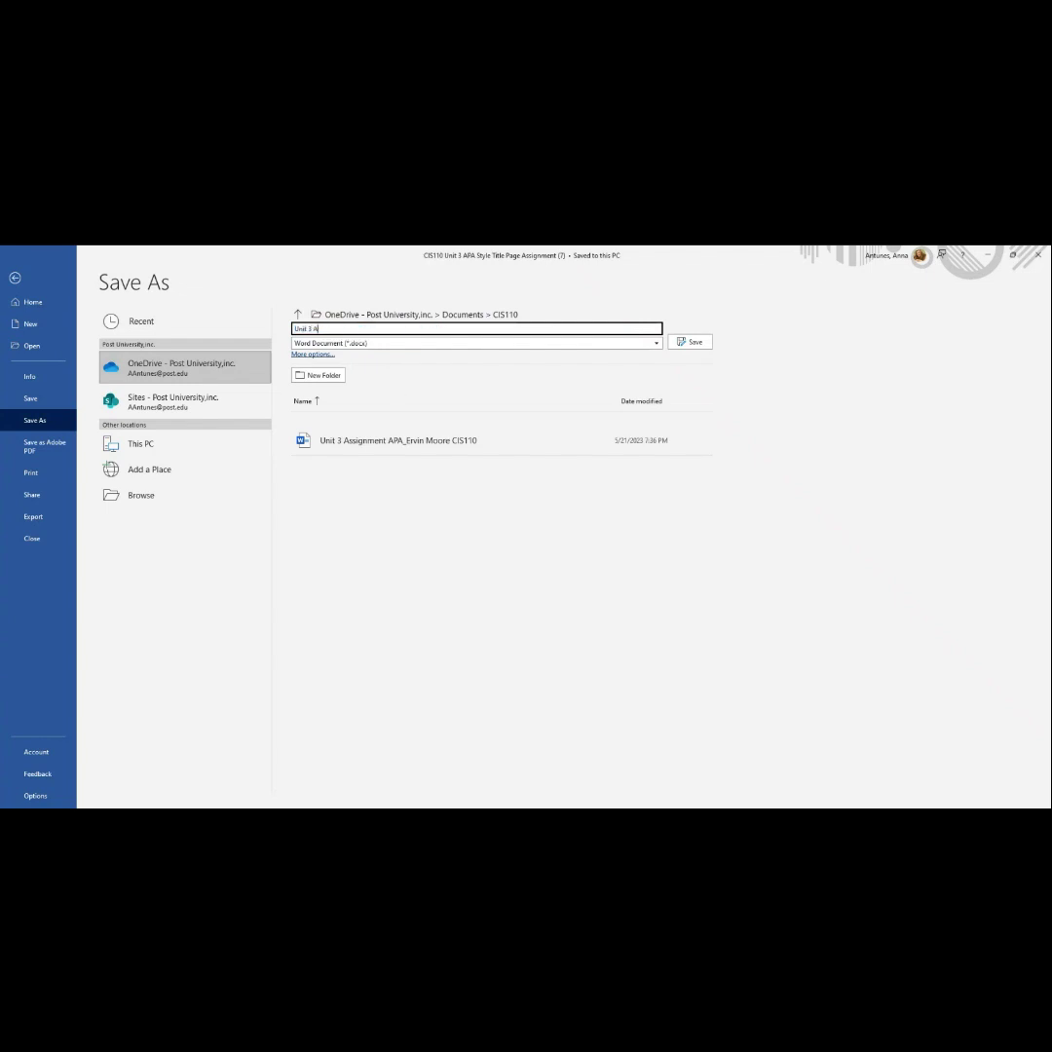
type("ssignmen")
type("t APA_A")
type("nna Antunes")
left_click(692, 343)
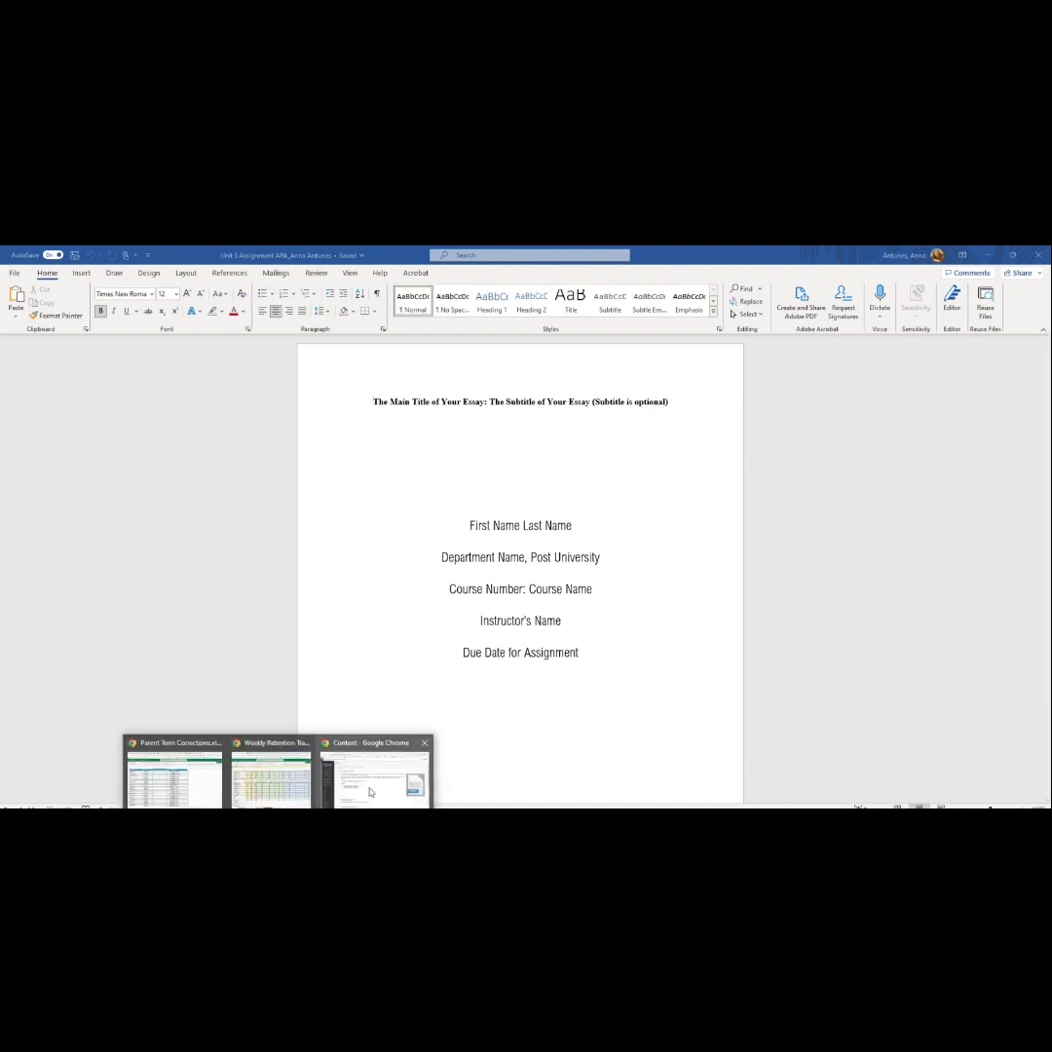
Switch to the Blackboard course in Chrome and go to the Unit 3 content.
left_click(370, 792)
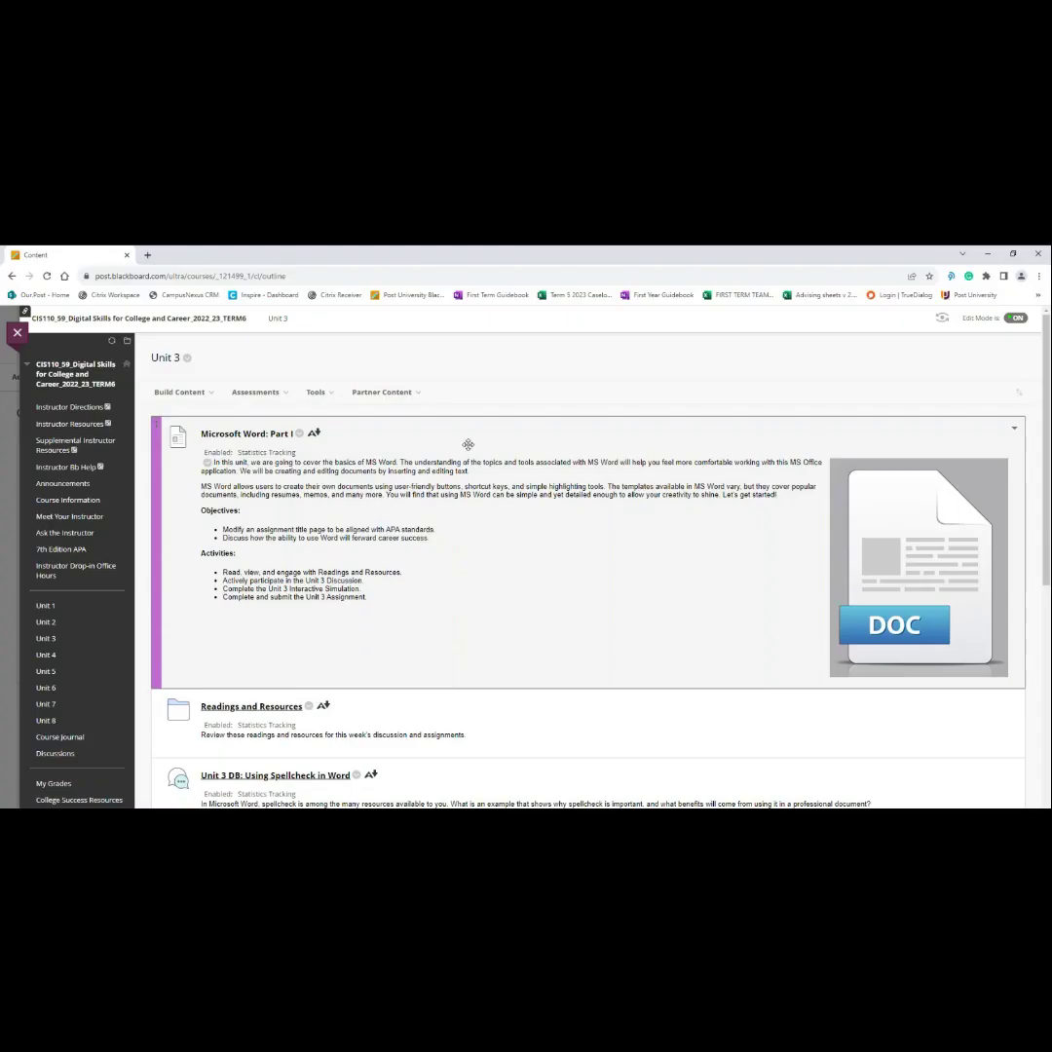
left_click(180, 393)
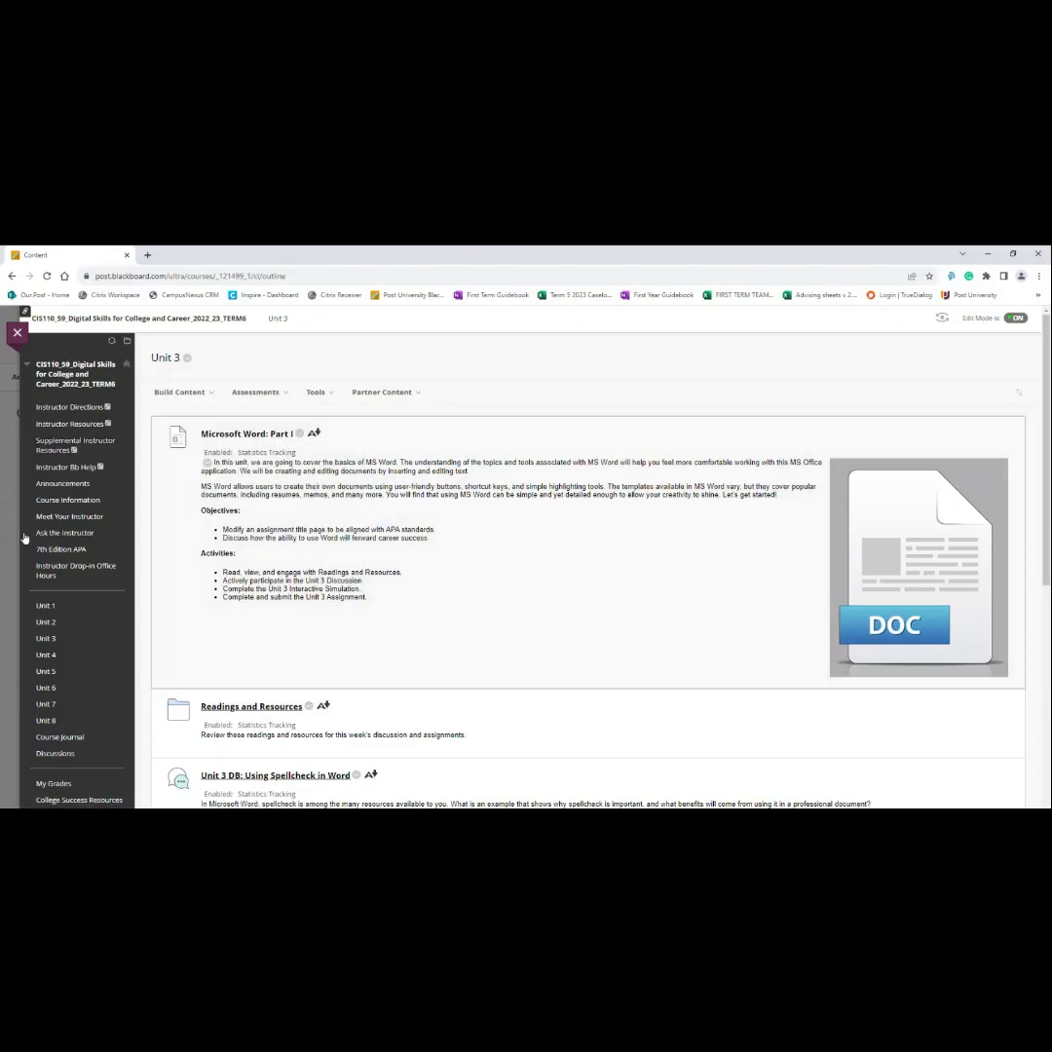
left_click(45, 638)
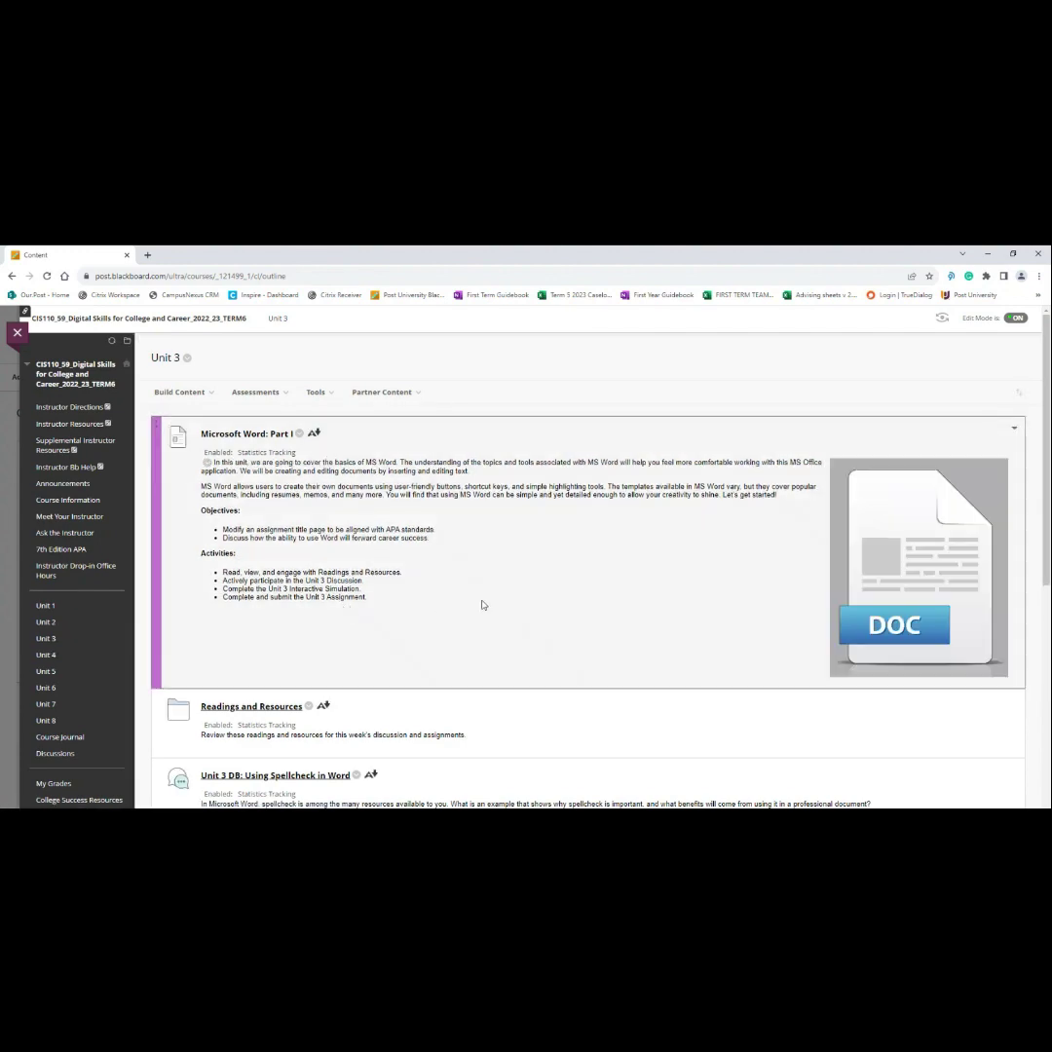
scroll(481, 605, "down", 2)
scroll(481, 605, "down", 2)
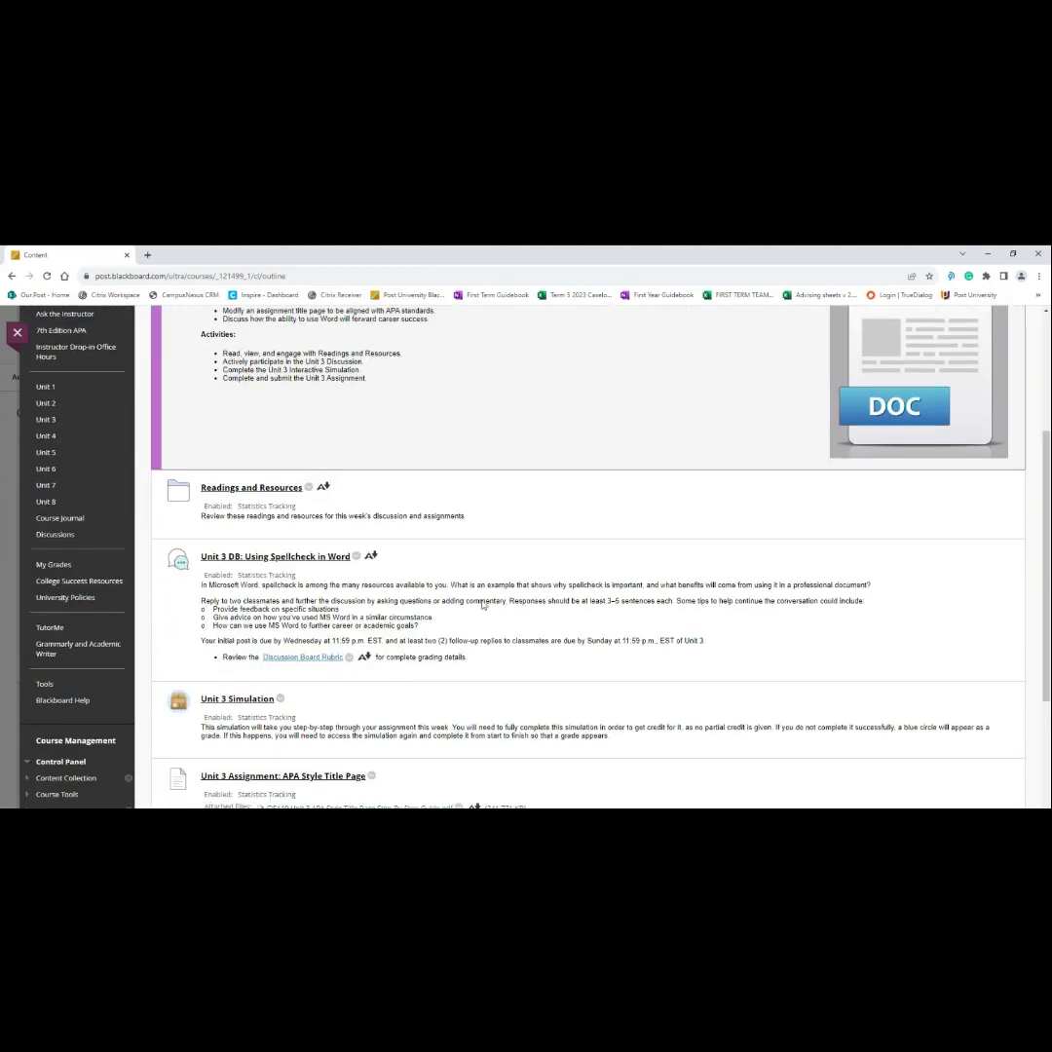
scroll(481, 605, "down", 1)
scroll(481, 605, "down", 2)
scroll(481, 605, "down", 1)
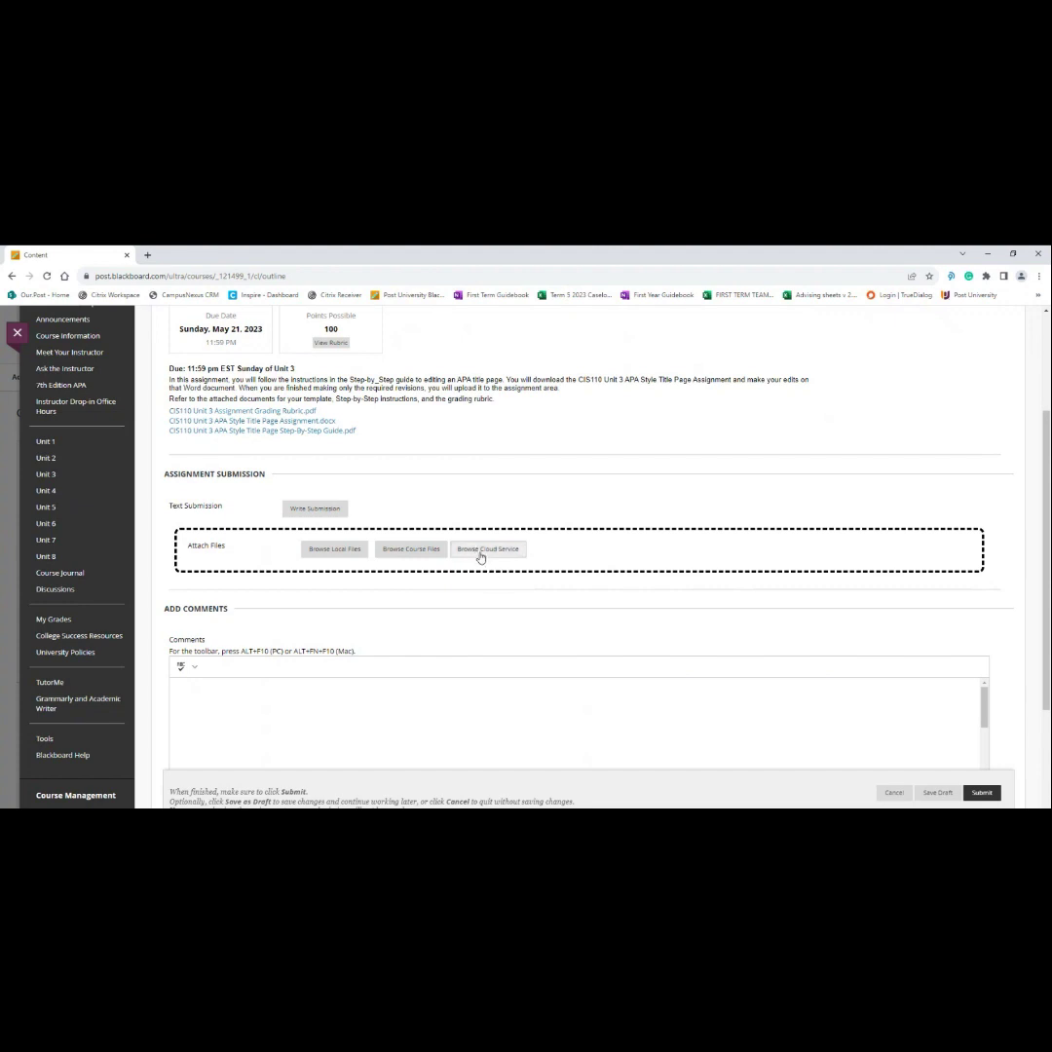
Browse Cloud Service via OneDrive into the Documents > CIS110 folder.
left_click(481, 551)
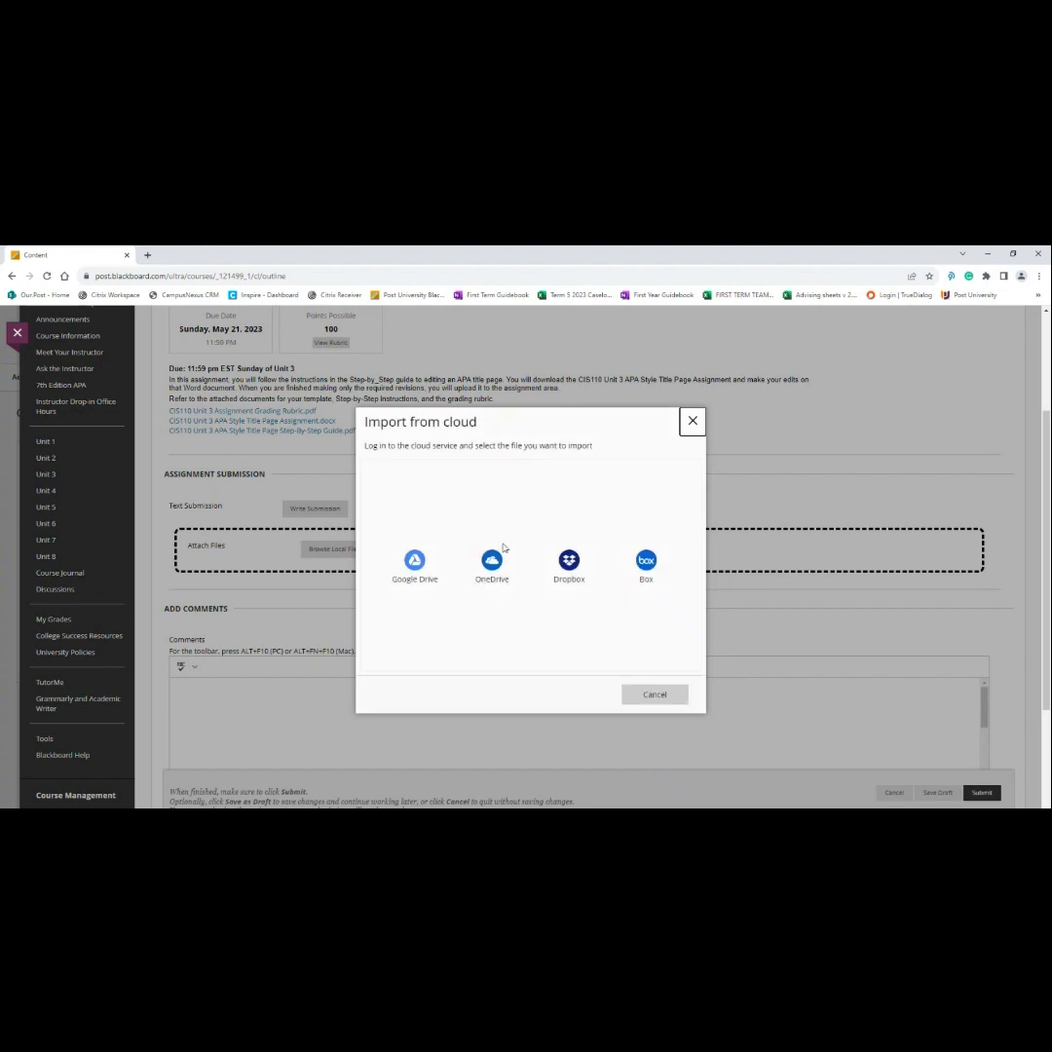
left_click(493, 566)
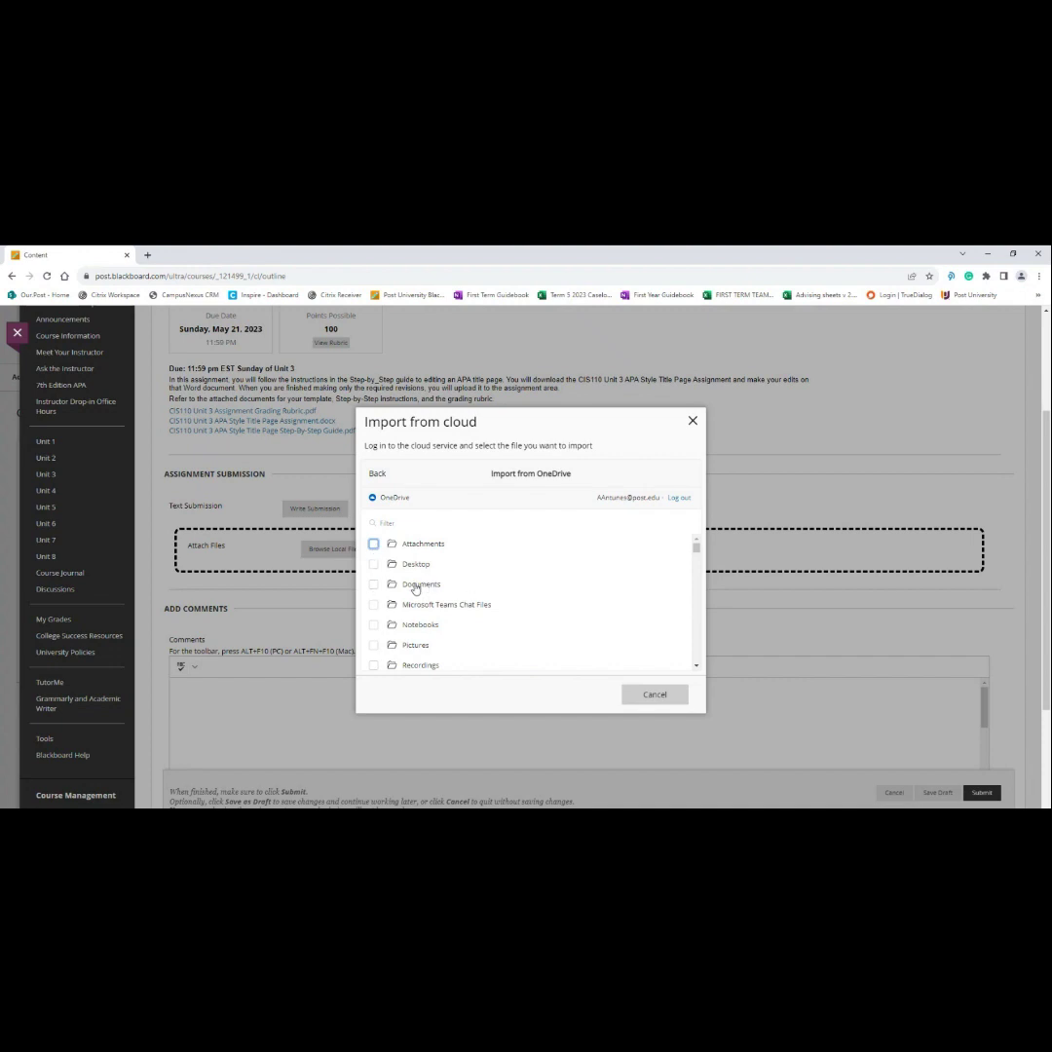
left_click(425, 588)
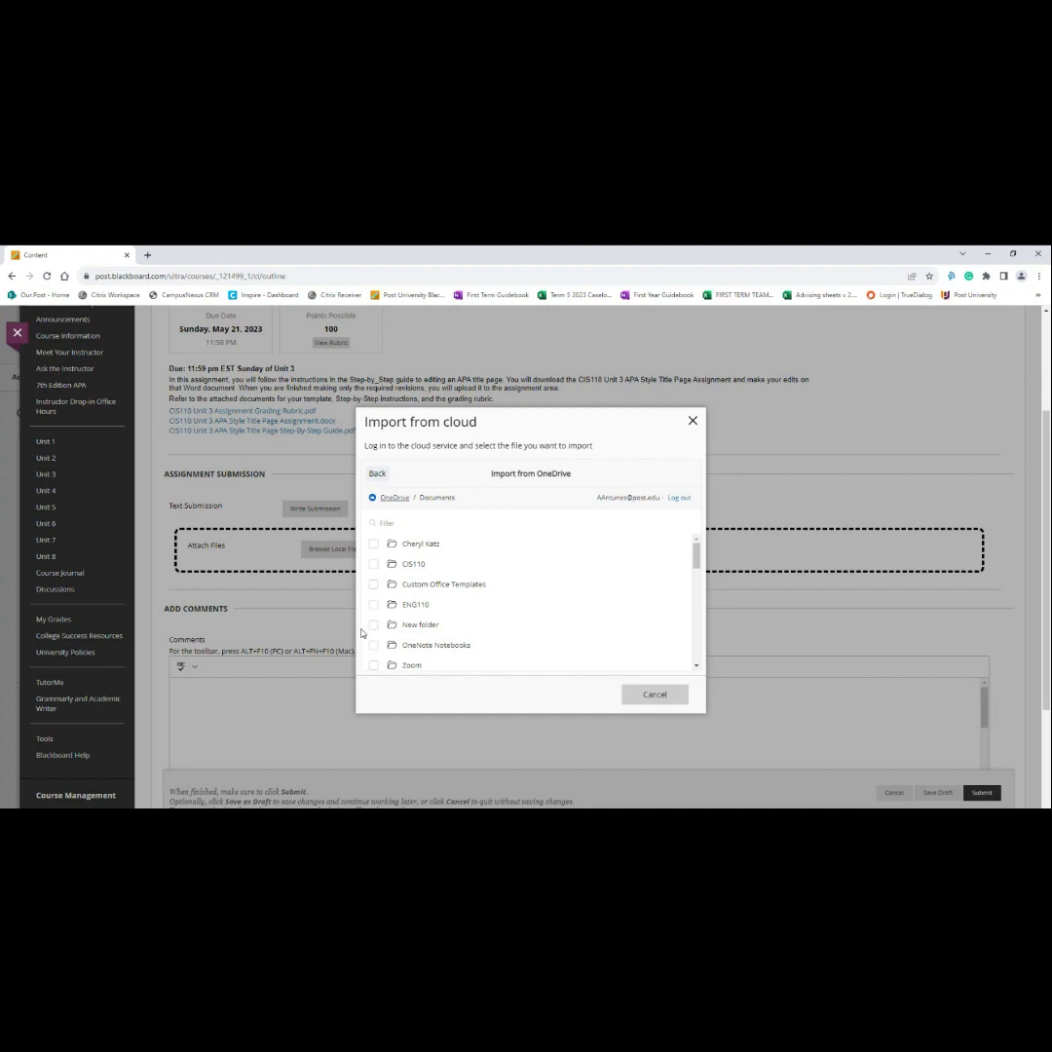
left_click(415, 567)
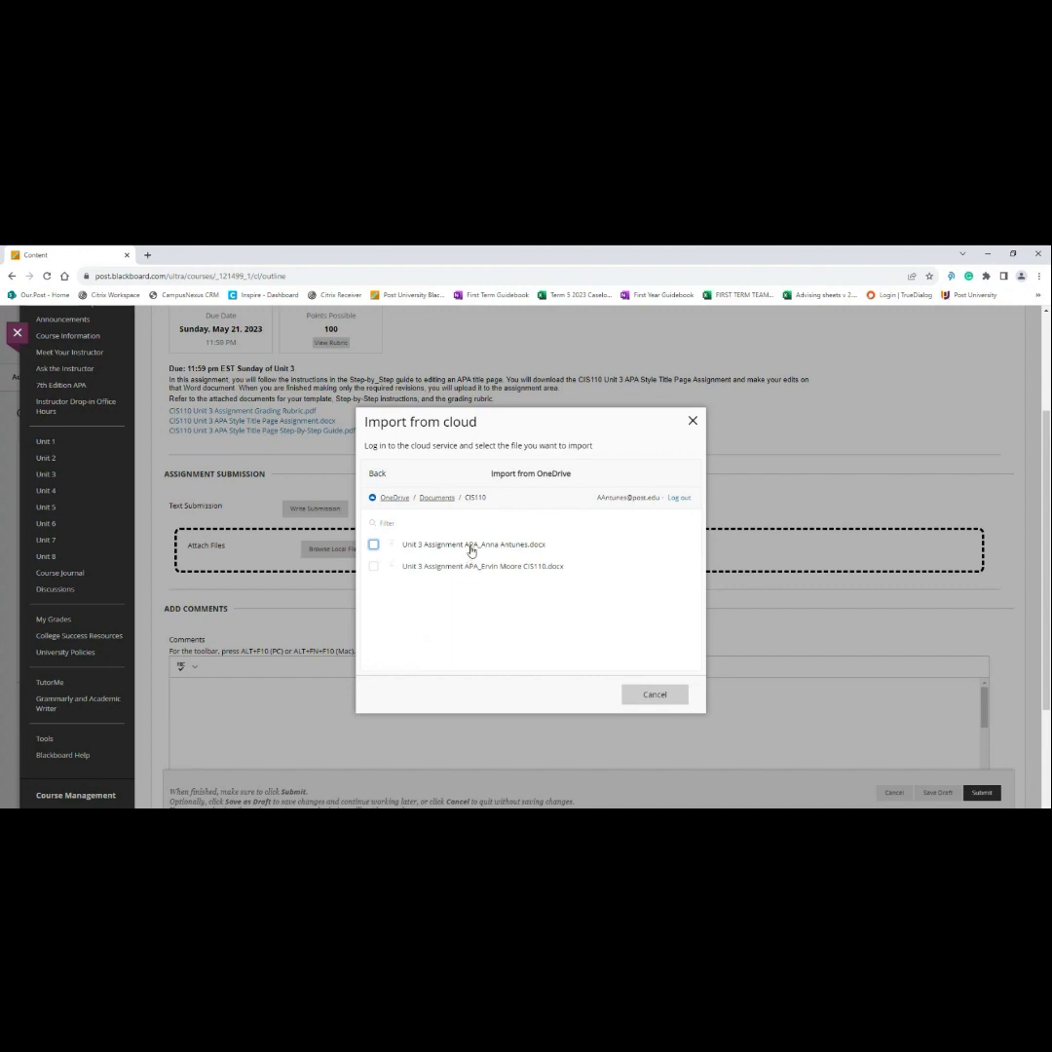
Import the renamed title-page .docx as the assignment's attached file.
left_click(373, 547)
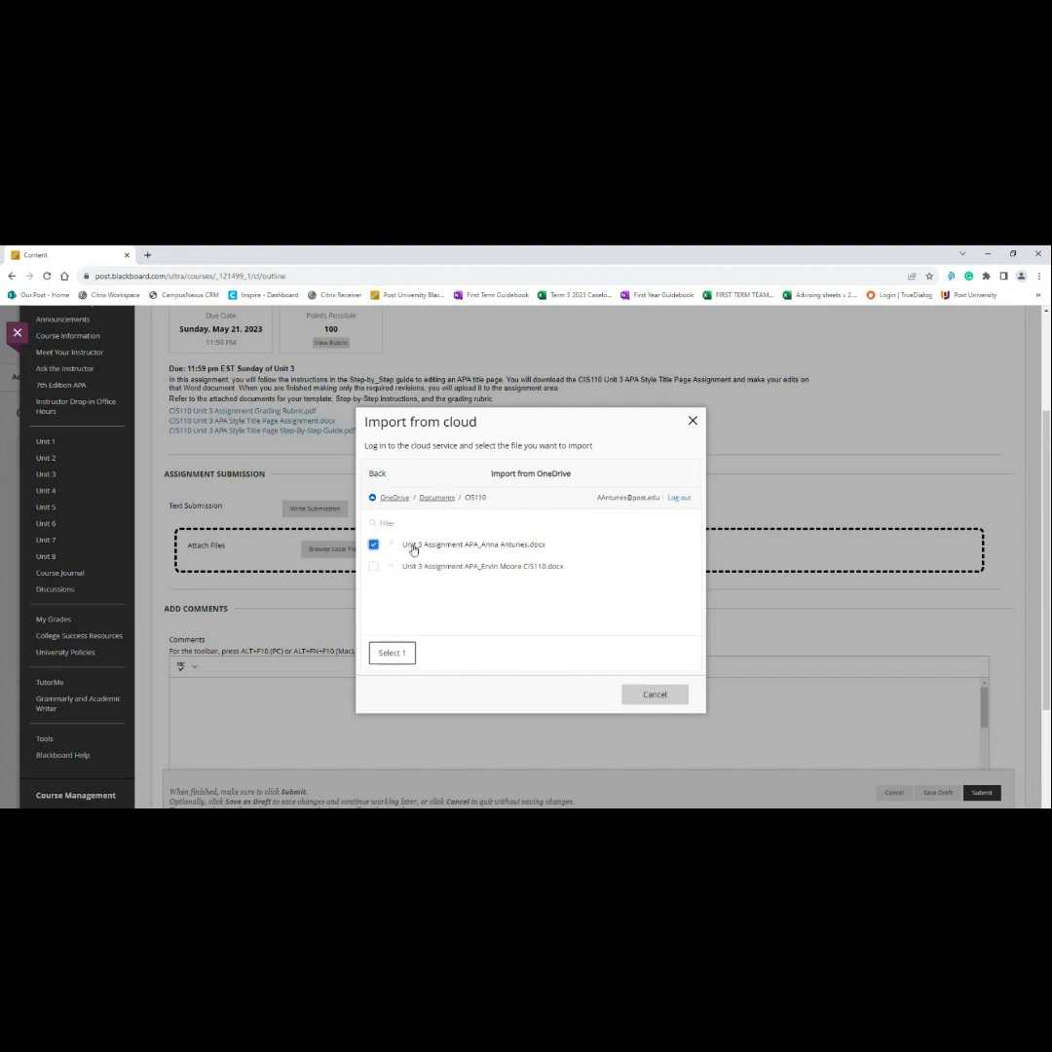
left_click(384, 655)
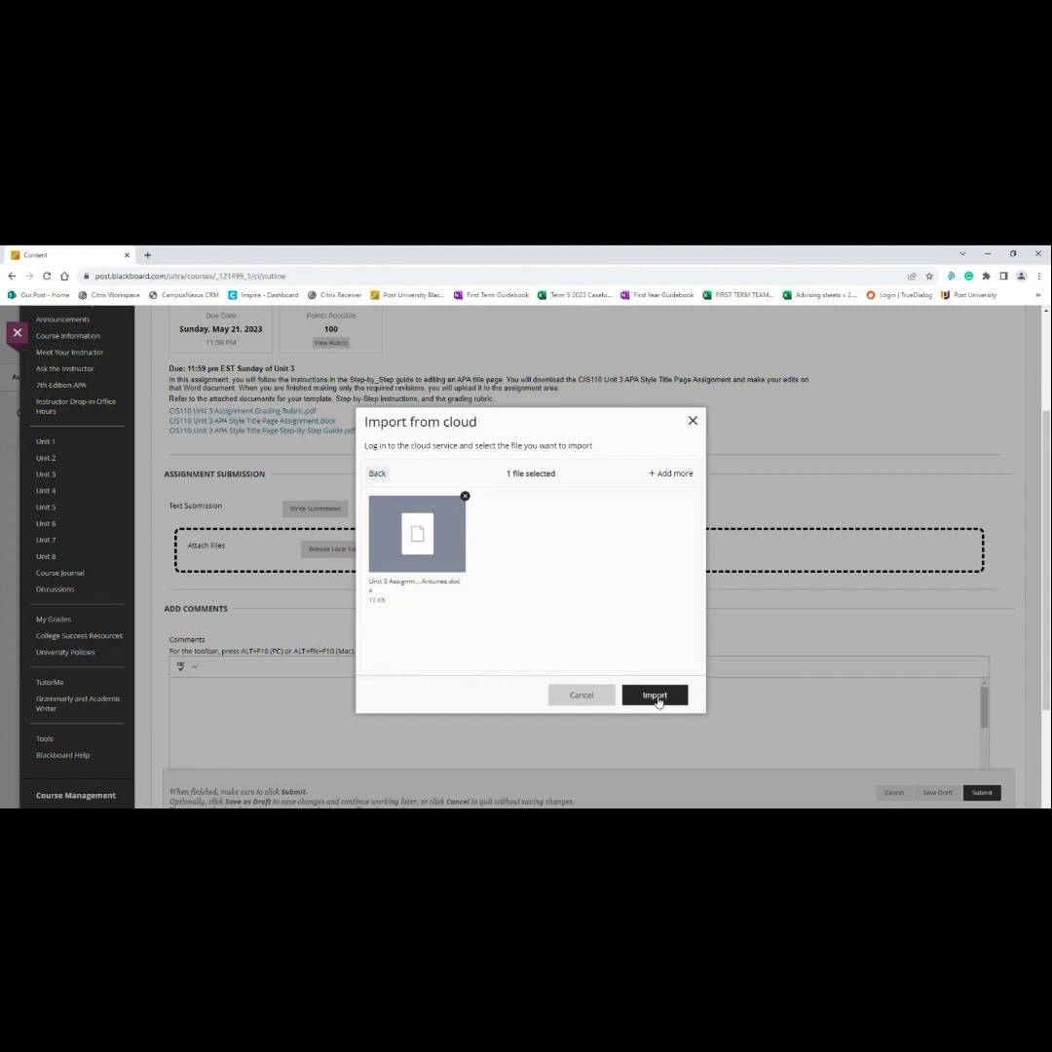
left_click(655, 695)
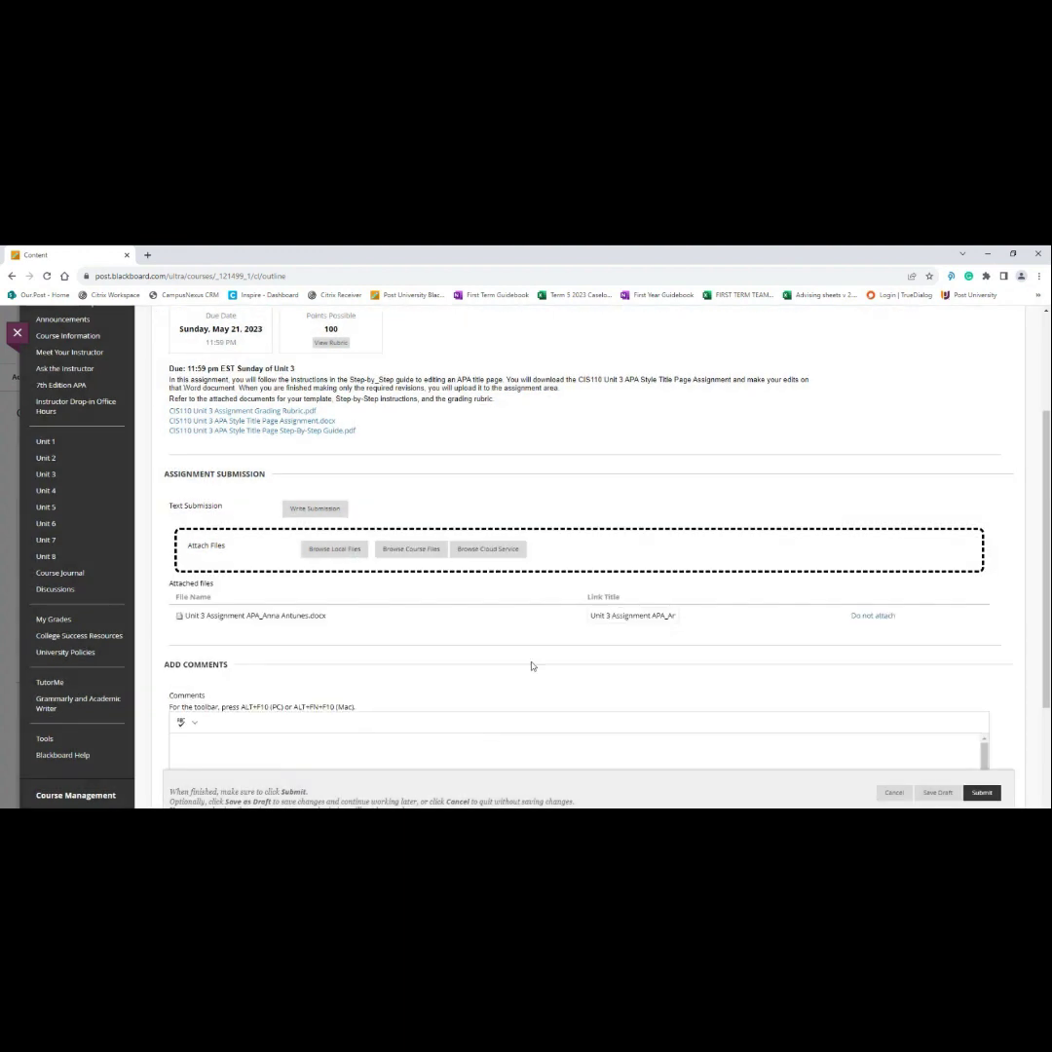
scroll(532, 665, "down", 1)
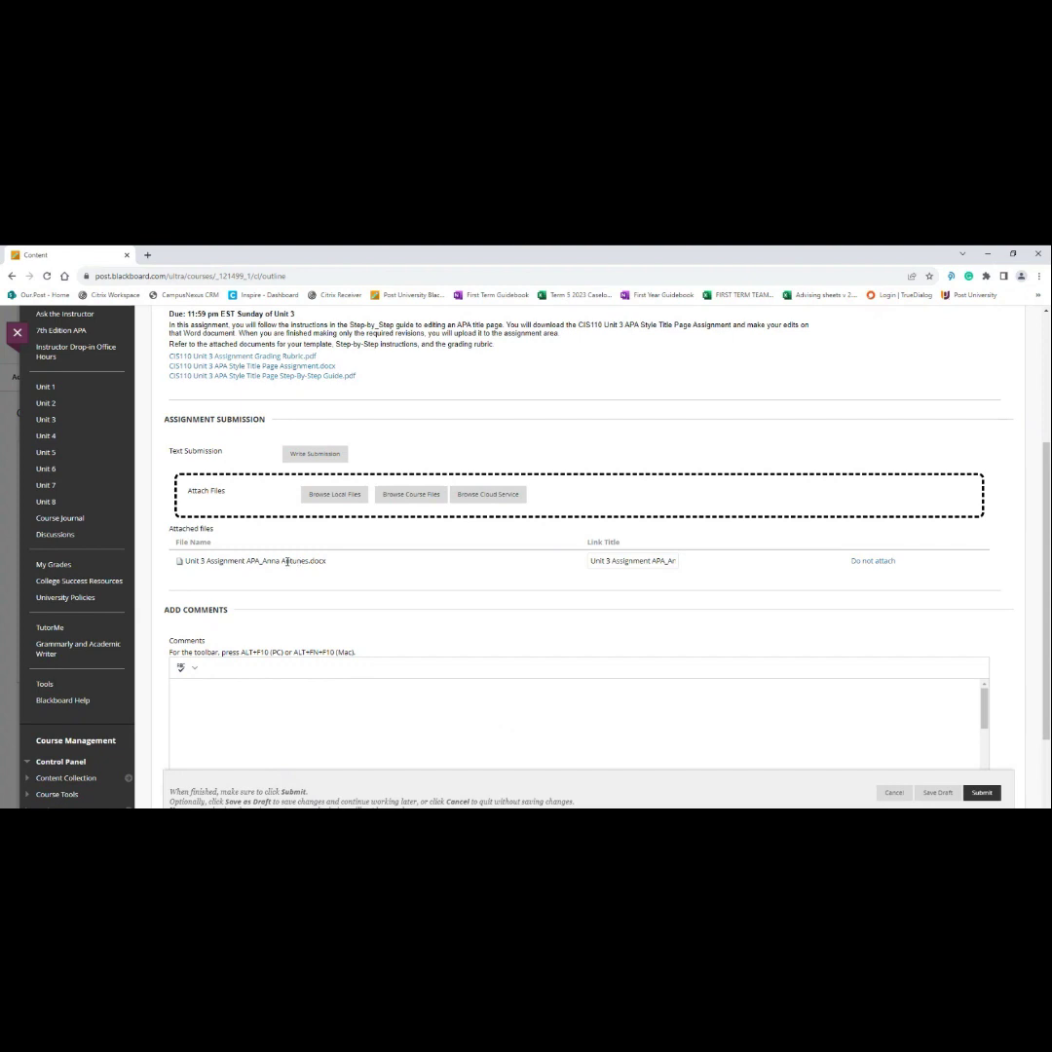